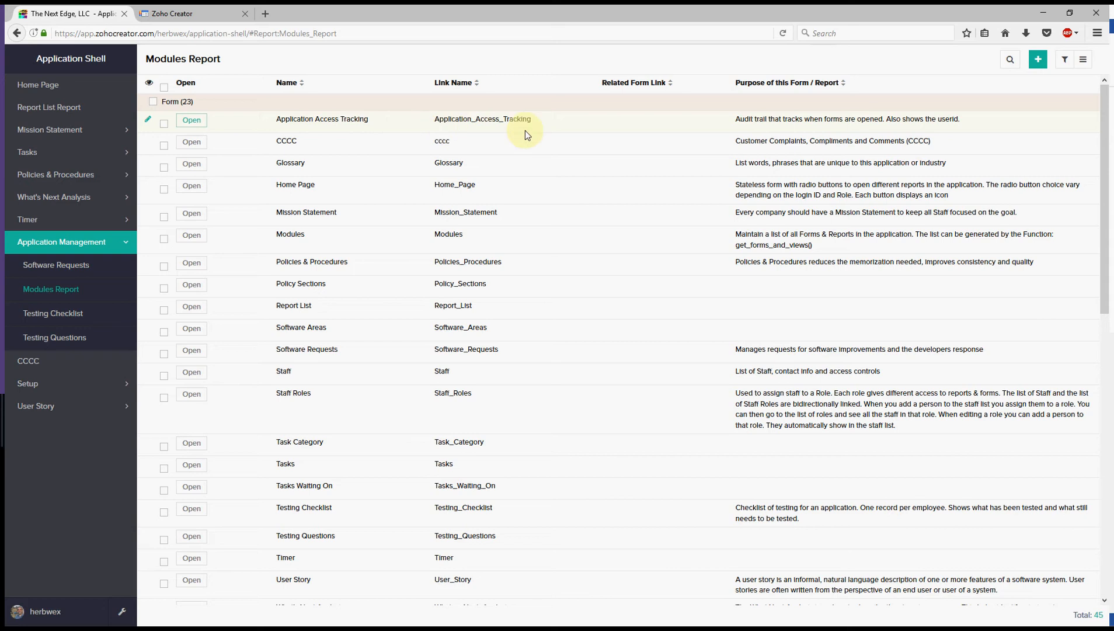
- Open the Application Access Tracking Report from its record in the Modules Report, view it, and close its popup window
{"action": "scroll", "coordinate": [518, 156], "scroll_direction": "down", "scroll_amount": 4}
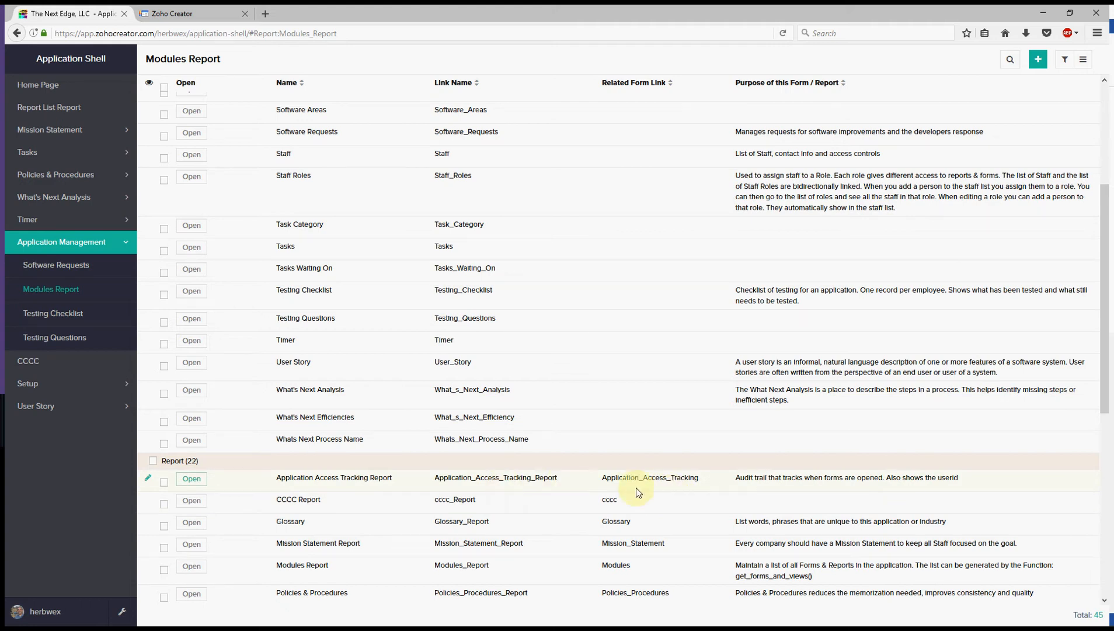
{"action": "scroll", "coordinate": [639, 485], "scroll_direction": "down", "scroll_amount": 2}
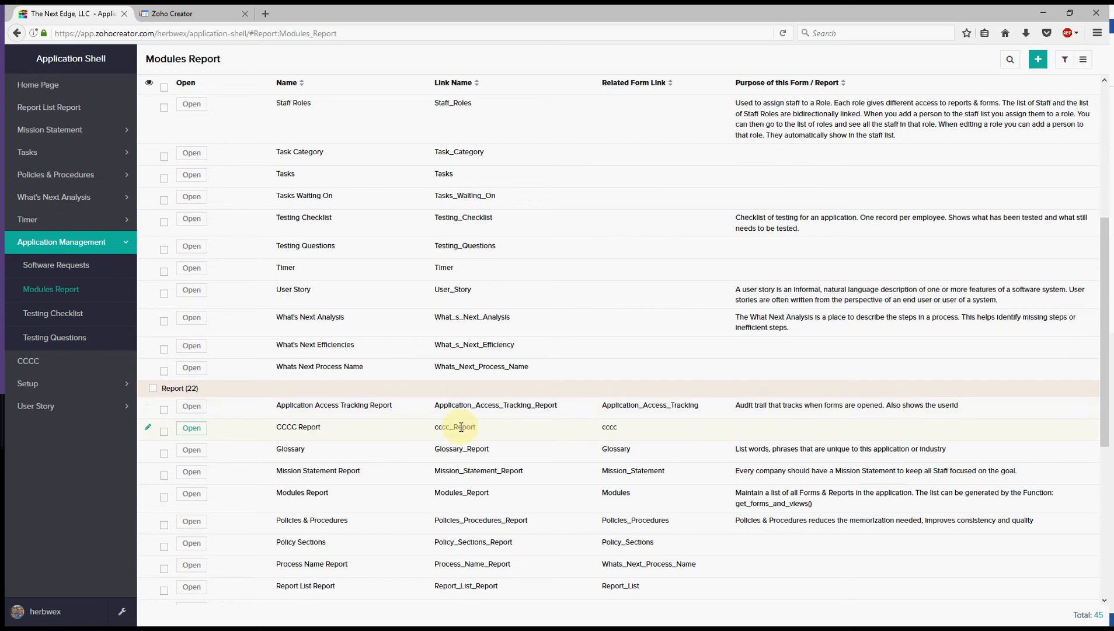
{"action": "left_click", "coordinate": [192, 407]}
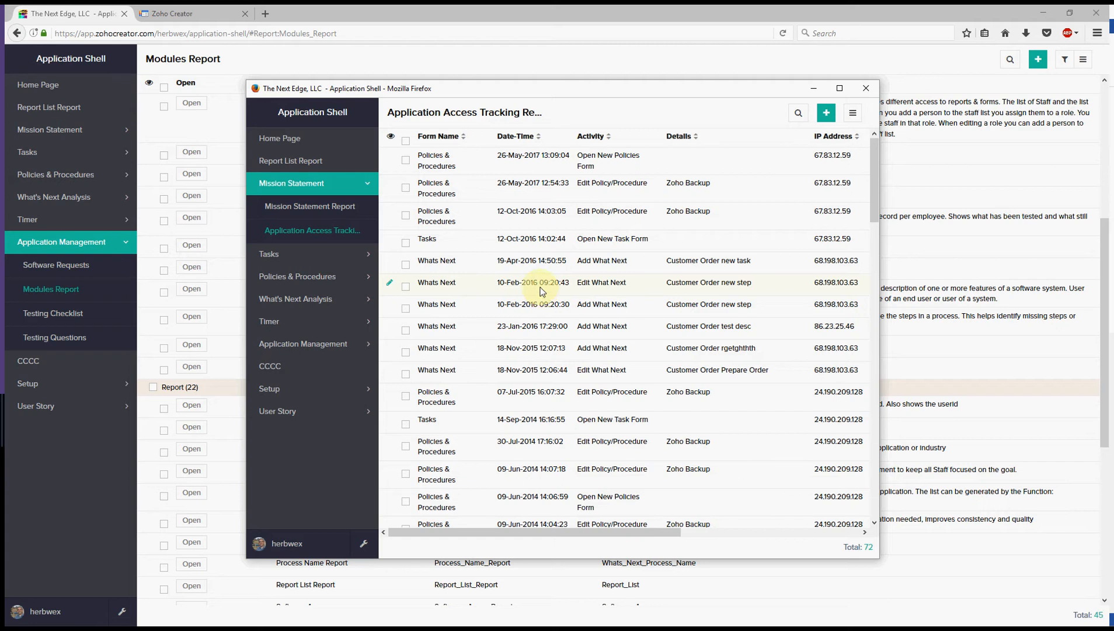
{"action": "left_click", "coordinate": [868, 90]}
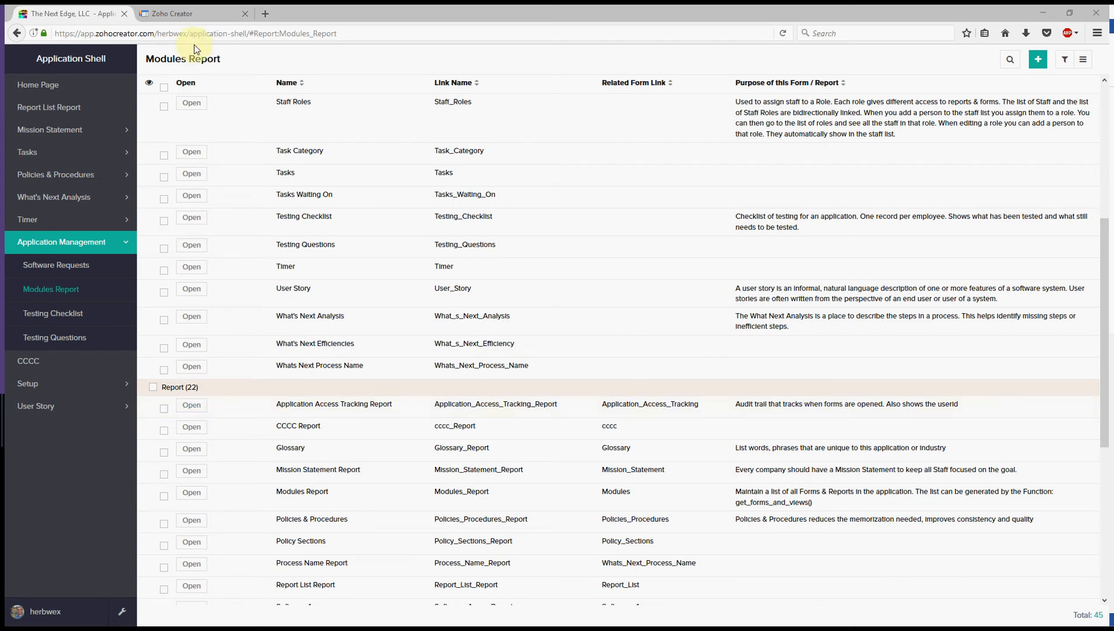
- Open the Modules Report's Open custom action settings in the Zoho Creator builder and pick Custom_Action as the namespace
{"action": "left_click", "coordinate": [194, 16]}
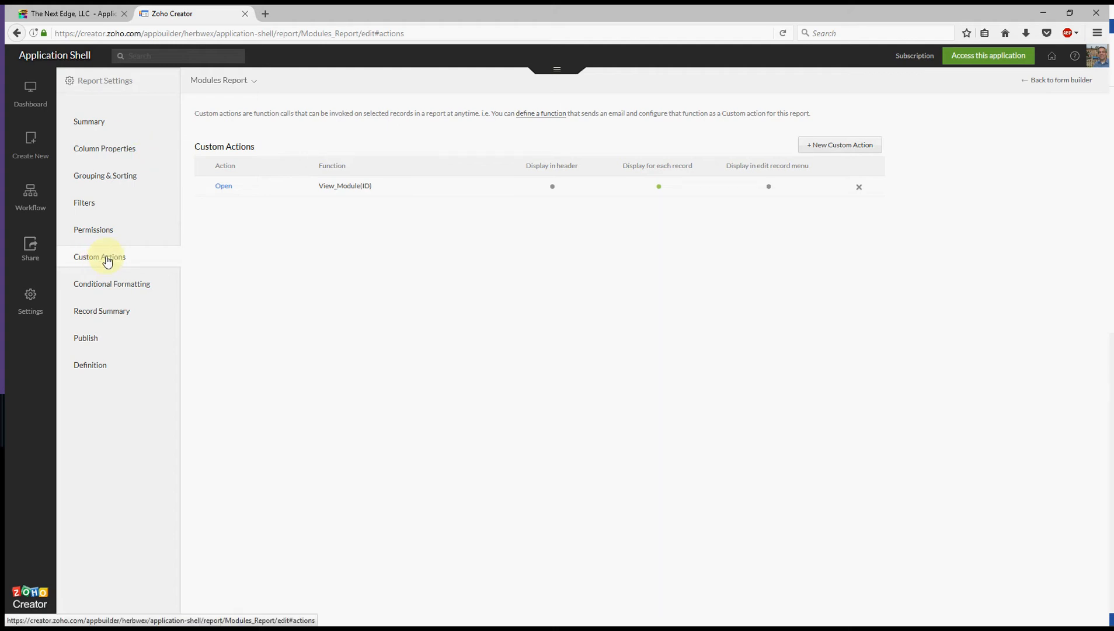
{"action": "left_click", "coordinate": [225, 189]}
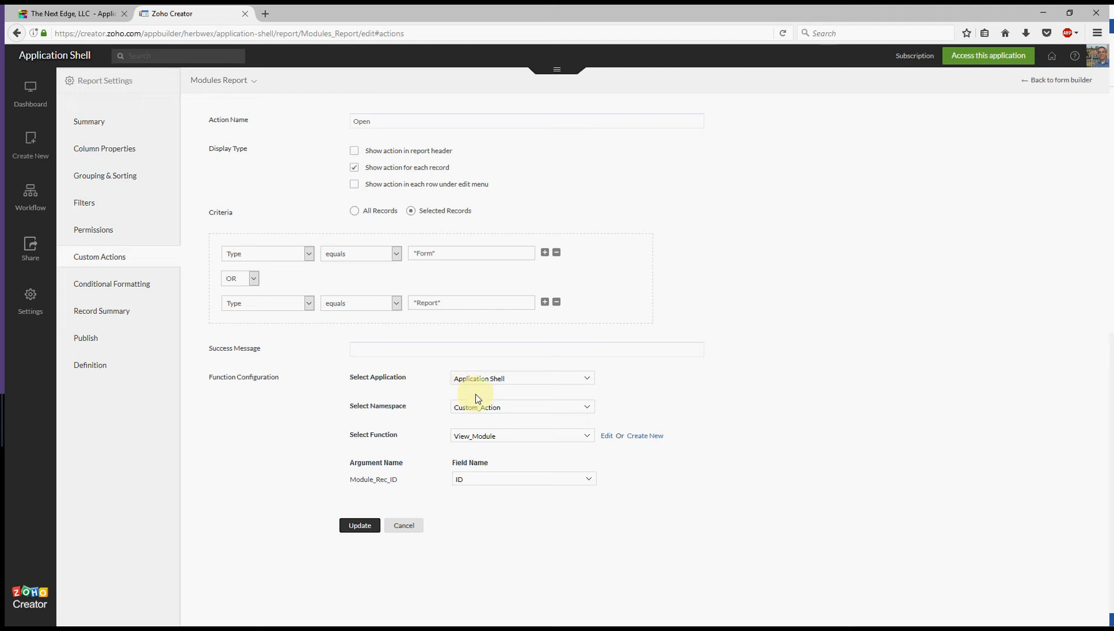
{"action": "left_click", "coordinate": [588, 410]}
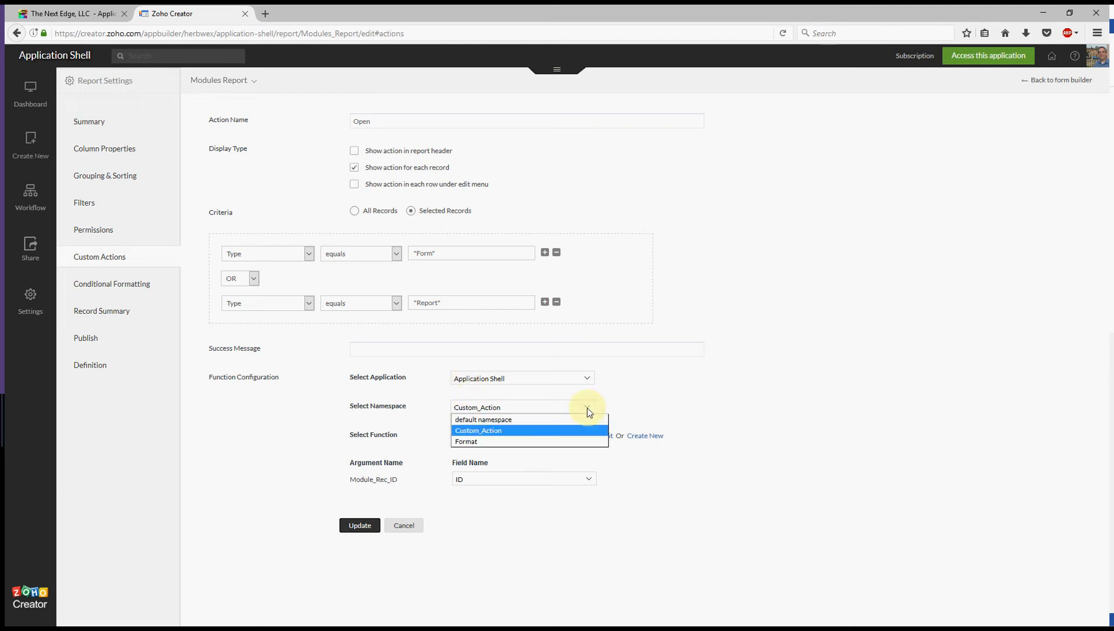
{"action": "left_click", "coordinate": [543, 430]}
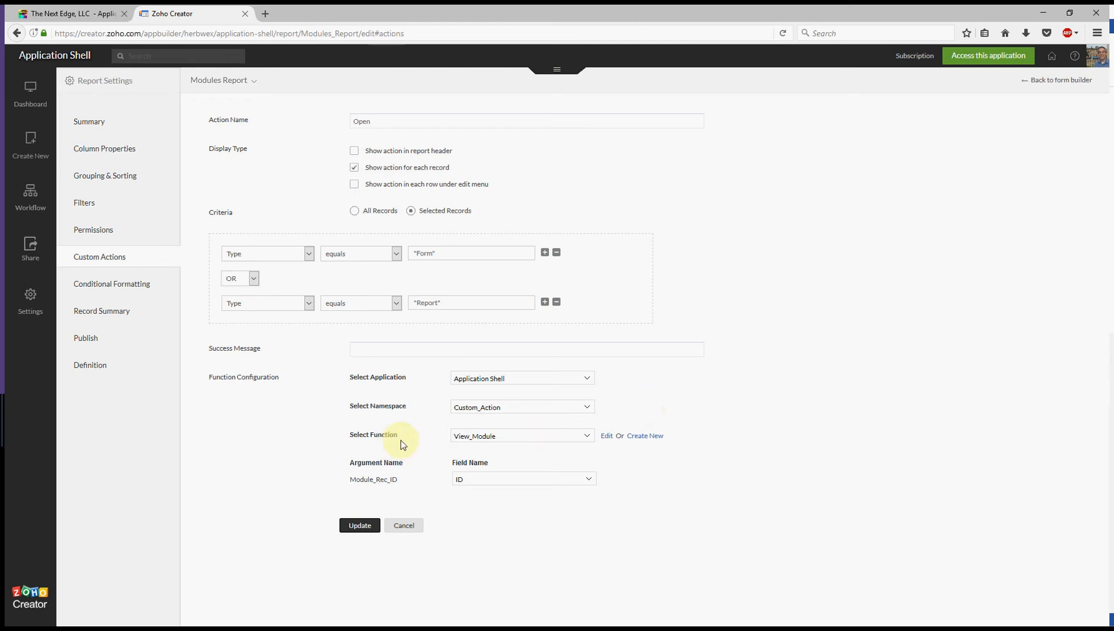
- Check the function choices for the Open action, view the View_Module function's code, and close the editor without saving
{"action": "left_click", "coordinate": [588, 437]}
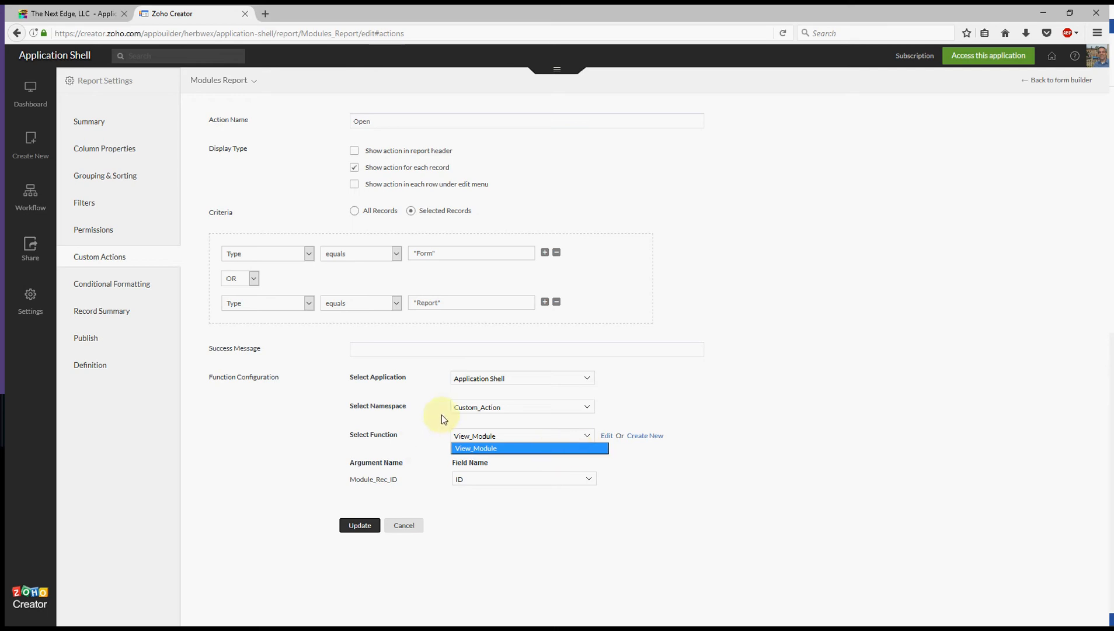
{"action": "left_click", "coordinate": [600, 447]}
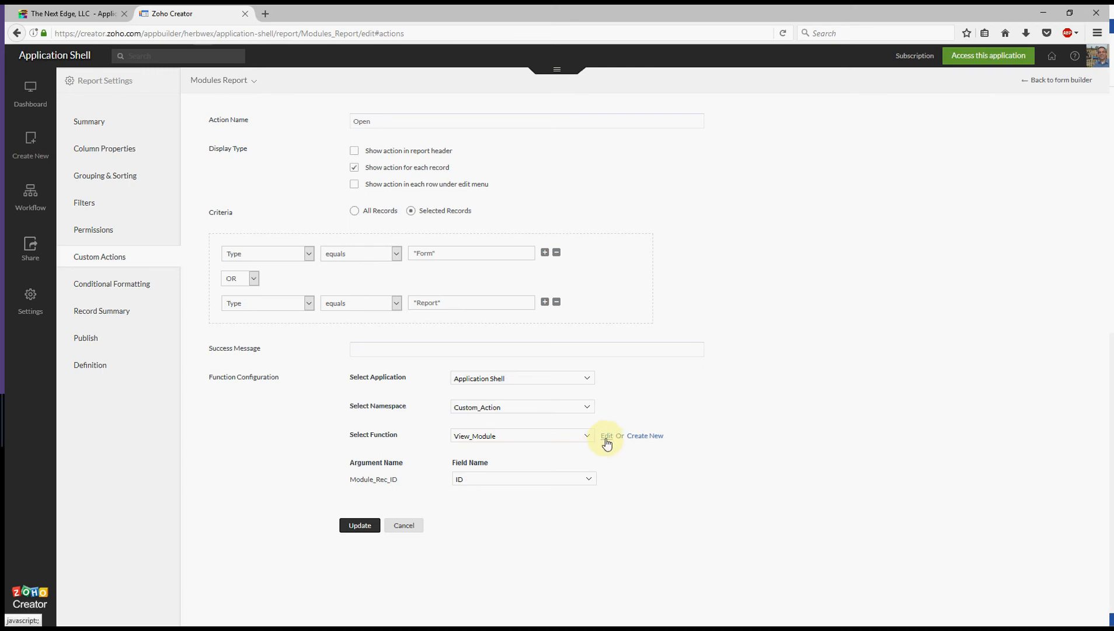
{"action": "left_click", "coordinate": [607, 437]}
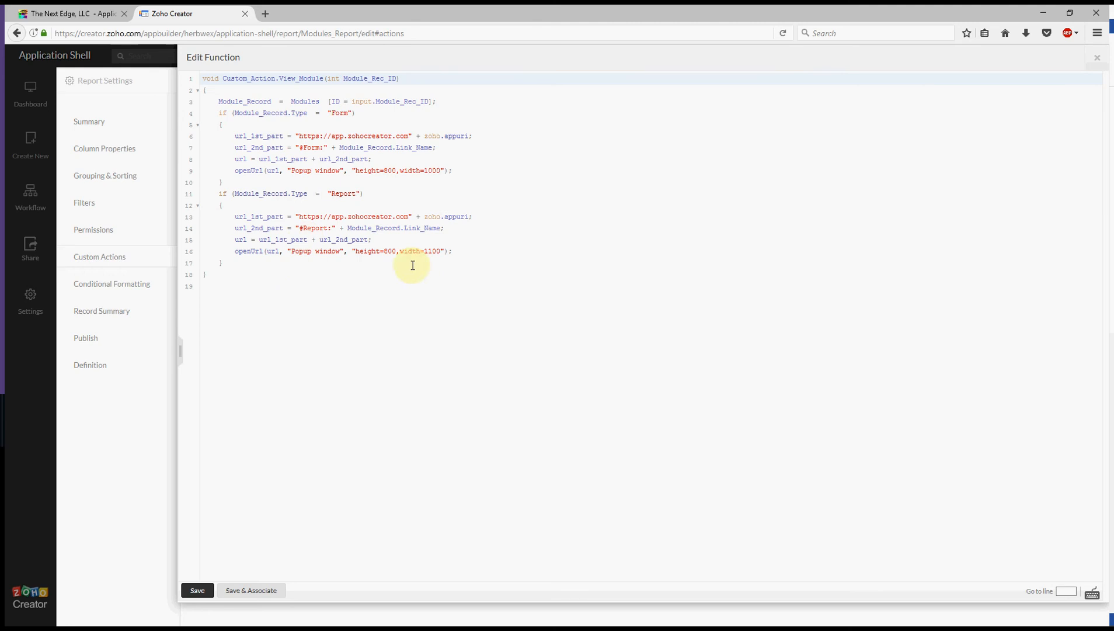
{"action": "left_click", "coordinate": [1096, 59]}
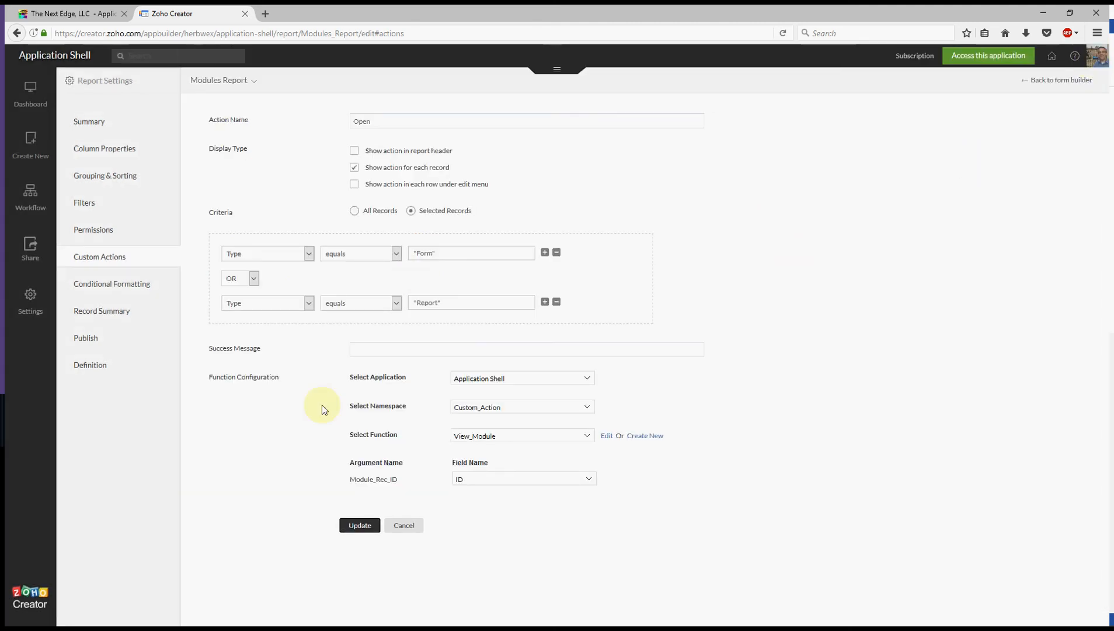
- Show the Modules Report's column properties and check the placement of the Open custom action column
{"action": "left_click", "coordinate": [102, 151]}
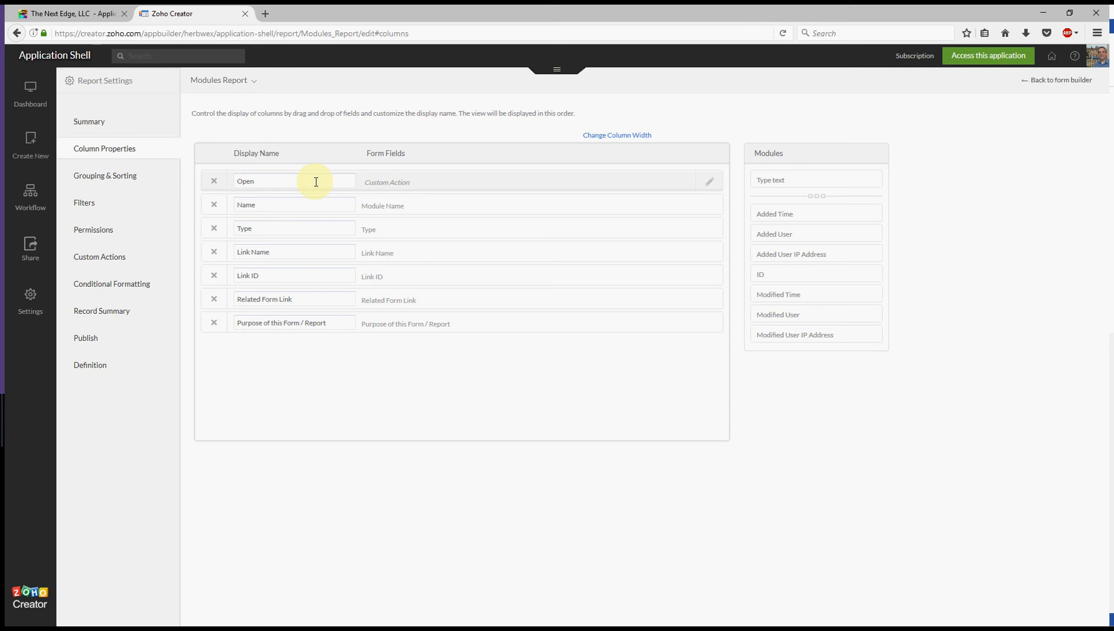
{"action": "mouse_move", "coordinate": [451, 183]}
{"action": "left_mouse_down"}
{"action": "mouse_move", "coordinate": [445, 259]}
{"action": "mouse_move", "coordinate": [452, 190]}
{"action": "left_mouse_up"}
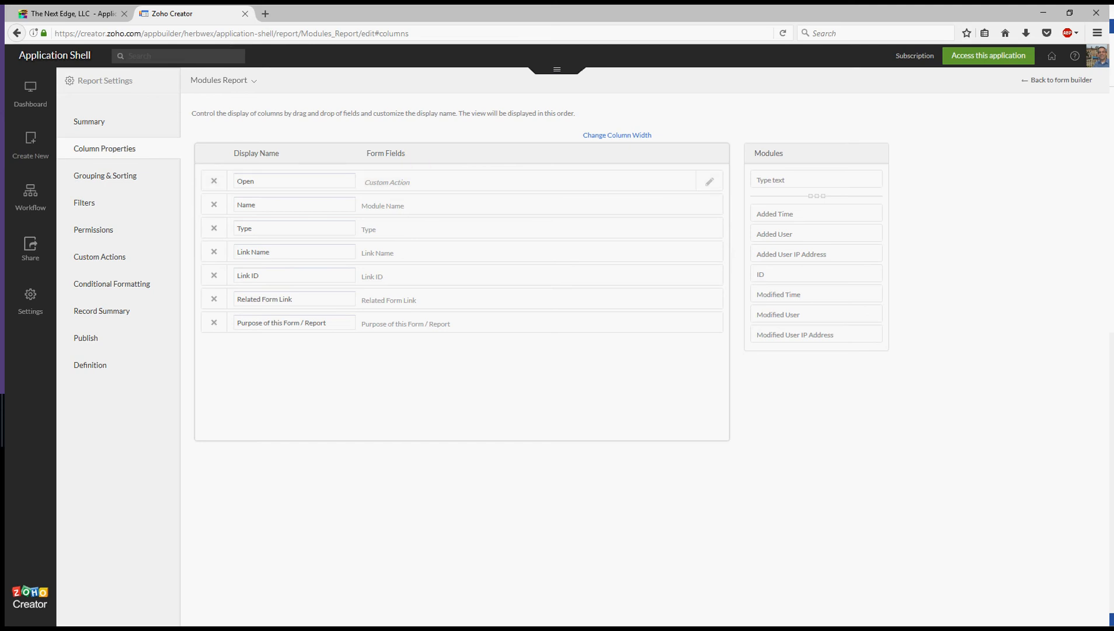
- Switch to the E&S Academy Class Grades Report, set the first student's final grade to A, and reset it to NA
{"action": "key", "text": "alt+Tab"}
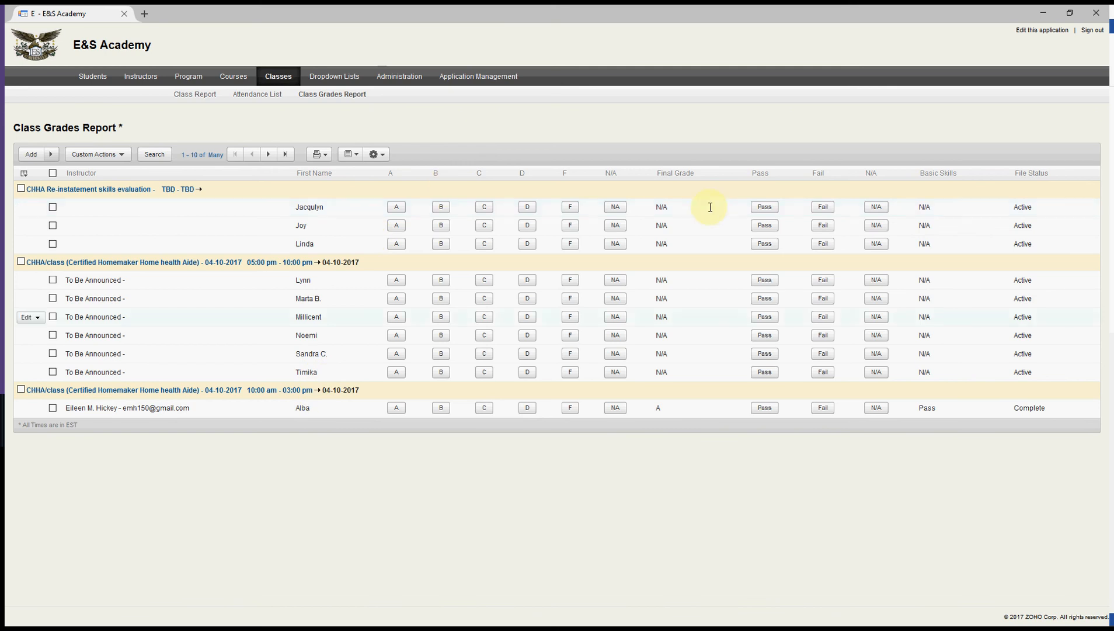
{"action": "left_click", "coordinate": [396, 211]}
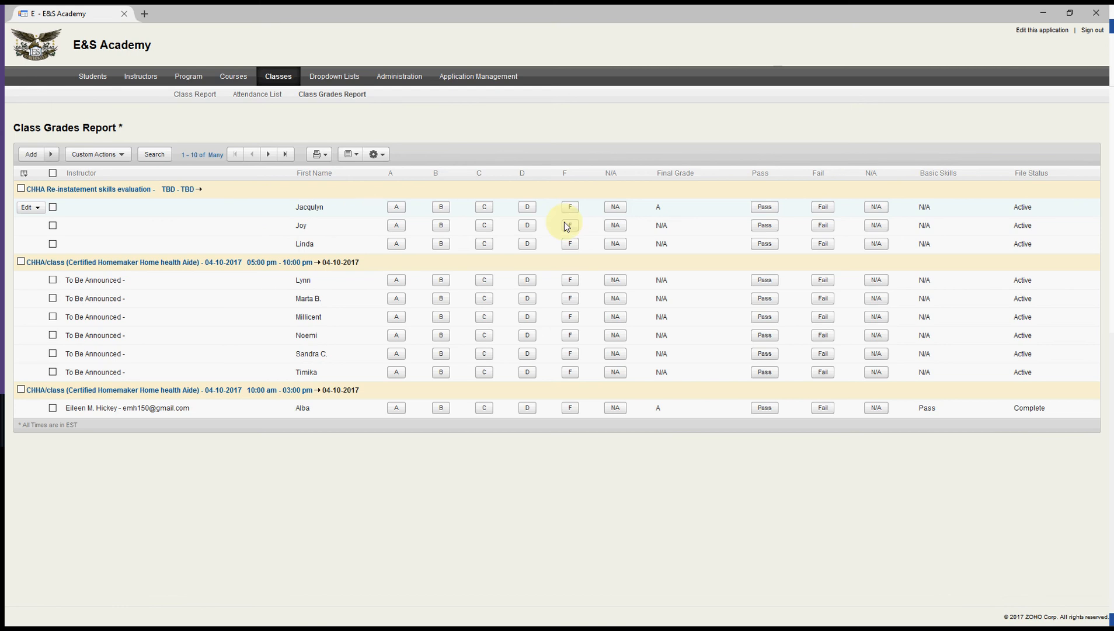
{"action": "left_click", "coordinate": [618, 210]}
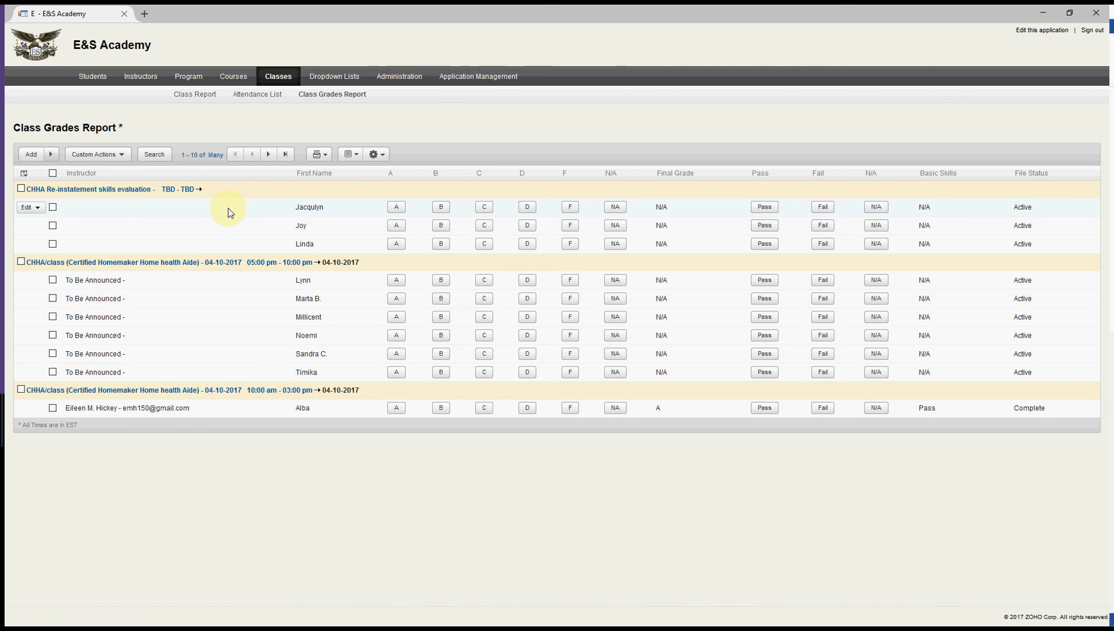
- Assign final grade B to all students in the CHHA Re-instatement skills evaluation group with a custom action
{"action": "left_click", "coordinate": [21, 188]}
{"action": "left_click", "coordinate": [66, 245]}
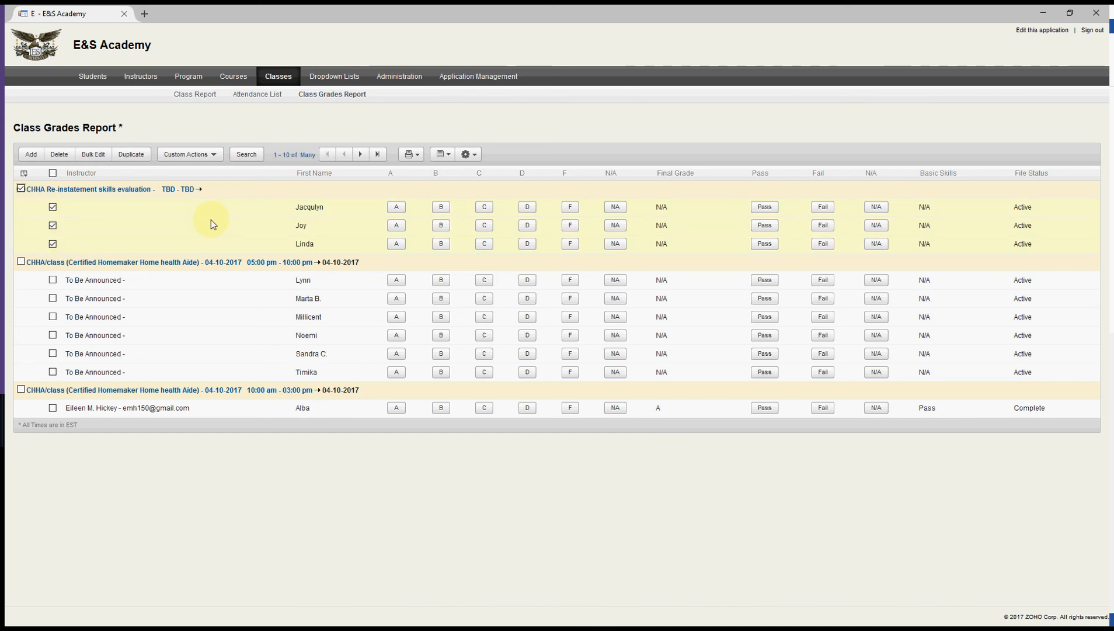
{"action": "left_click", "coordinate": [213, 154]}
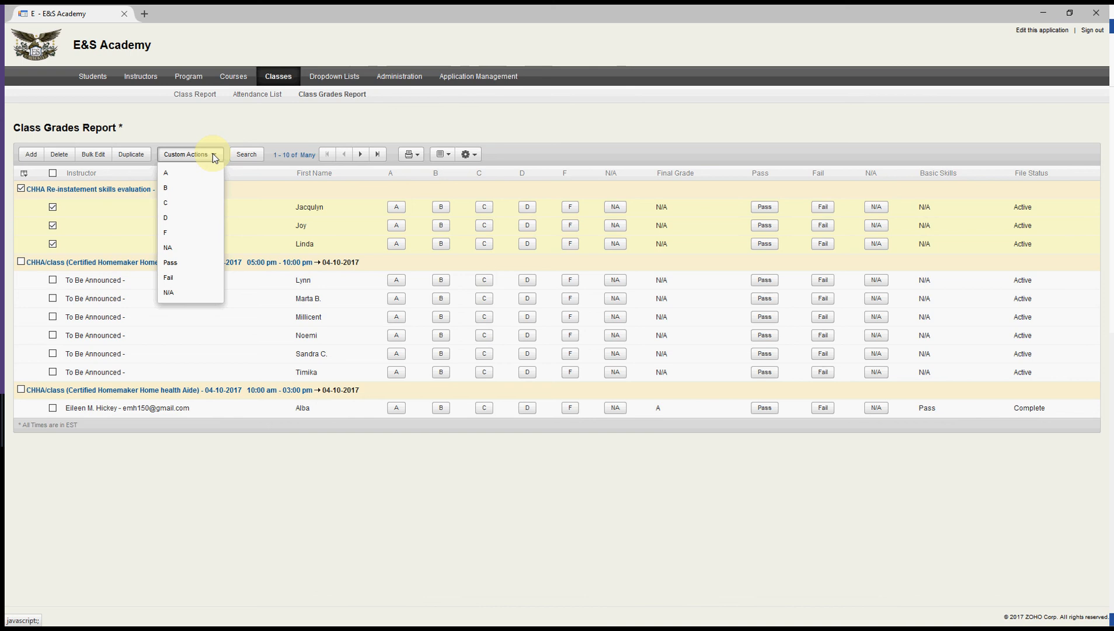
{"action": "left_click", "coordinate": [179, 185]}
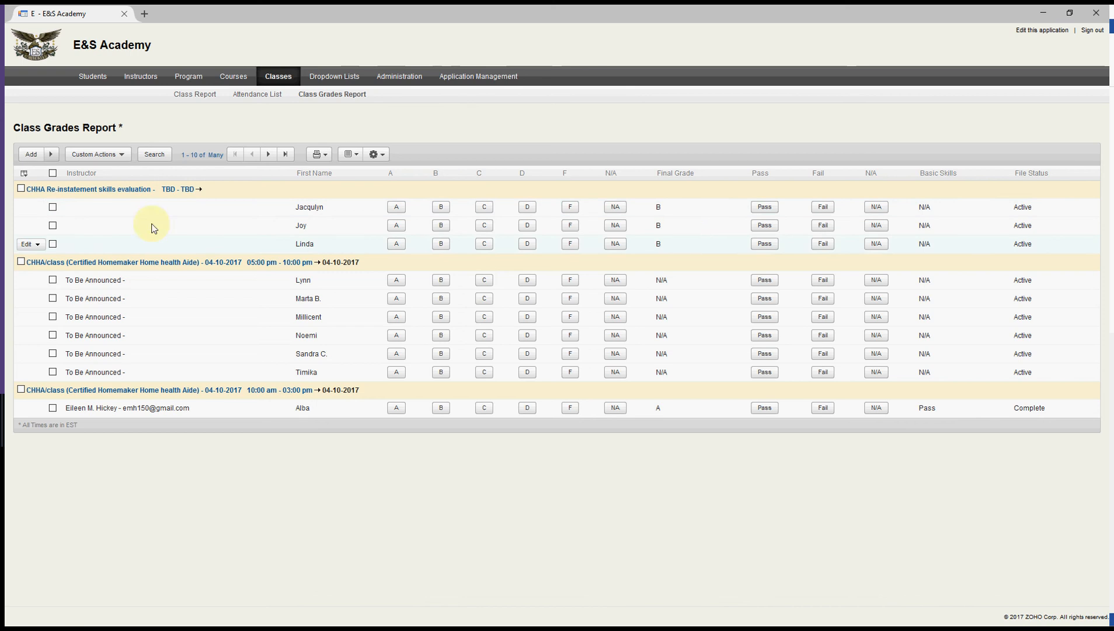
- Reset the final grade of every student in the CHHA Re-instatement skills evaluation group with the NA custom action
{"action": "left_click", "coordinate": [21, 189]}
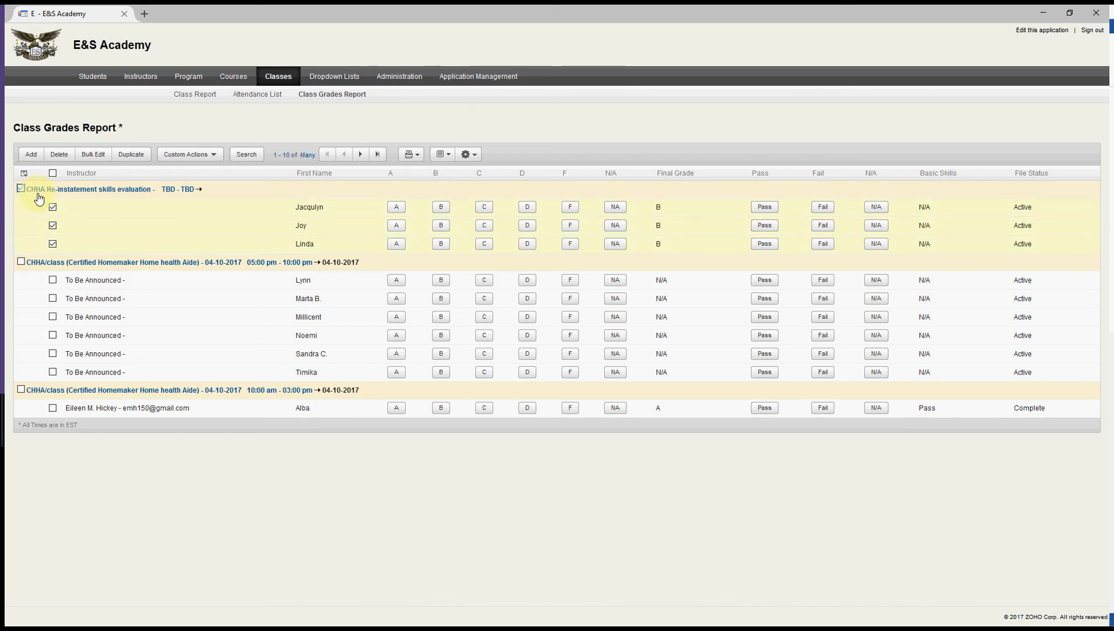
{"action": "left_click", "coordinate": [207, 155]}
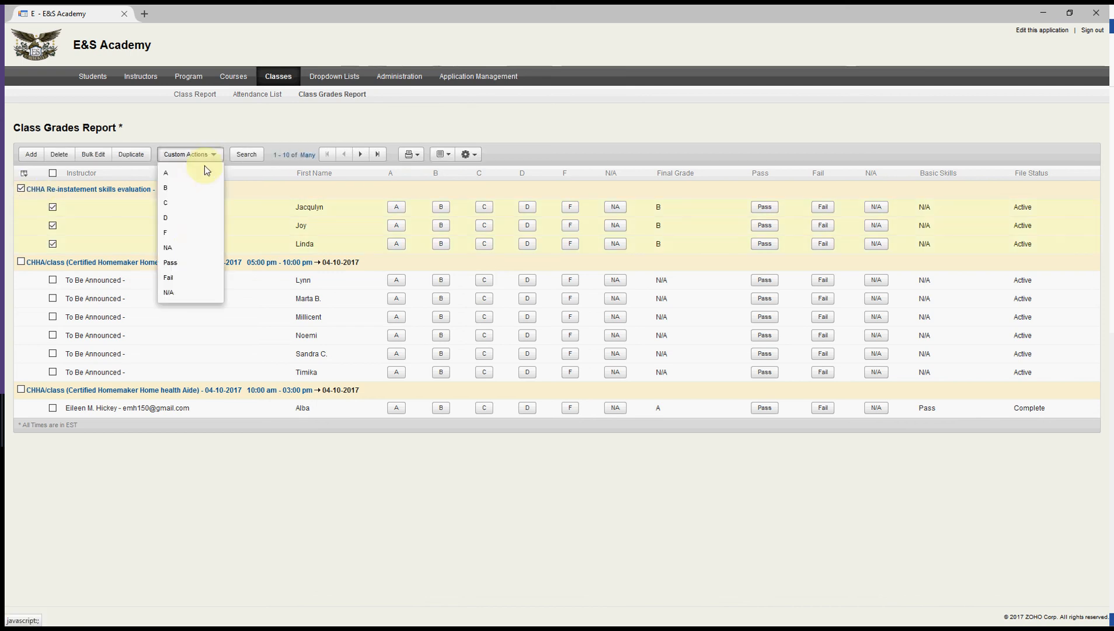
{"action": "left_click", "coordinate": [189, 248]}
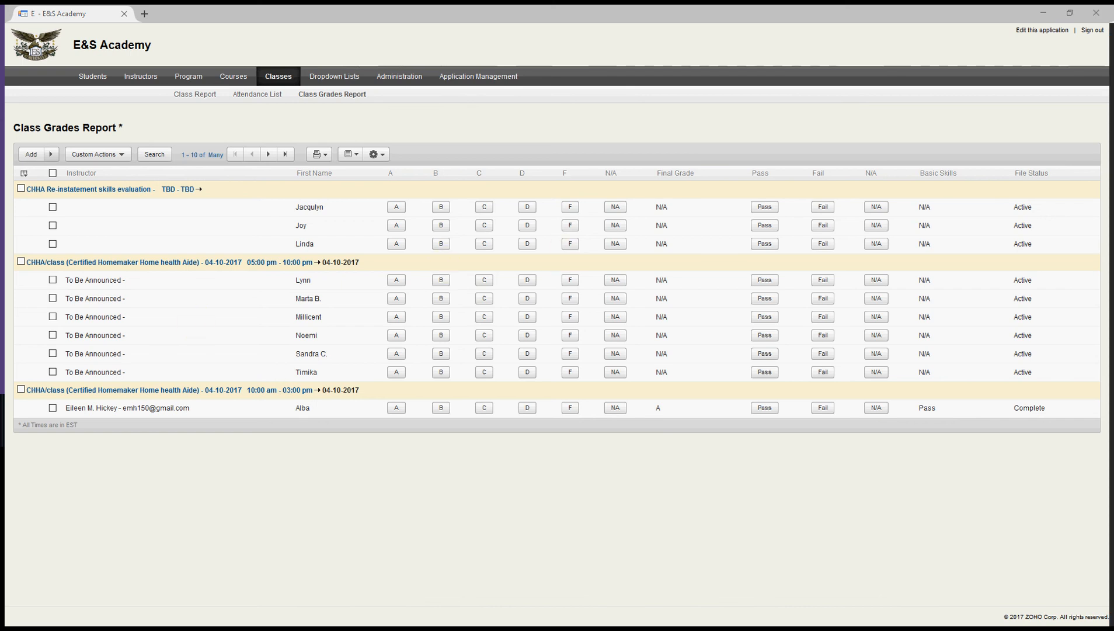
- Examine the Class Grades Report's custom action A and its Grade_A function code, leaving both without saving
{"action": "left_click_drag", "start_coordinate": [555, 106], "coordinate": [522, 101]}
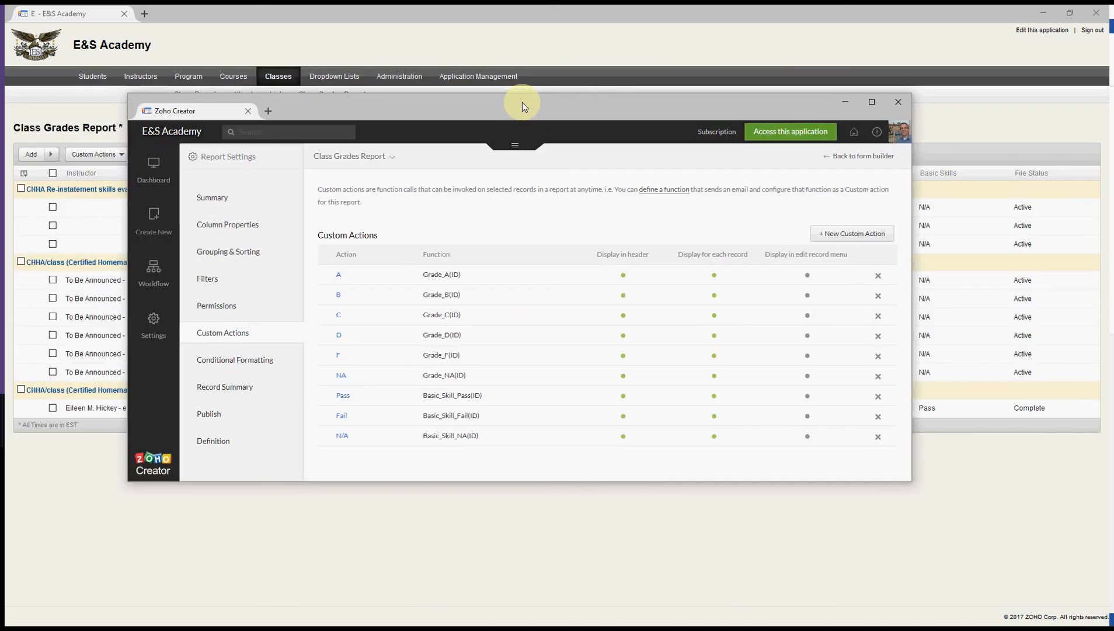
{"action": "left_click", "coordinate": [340, 275]}
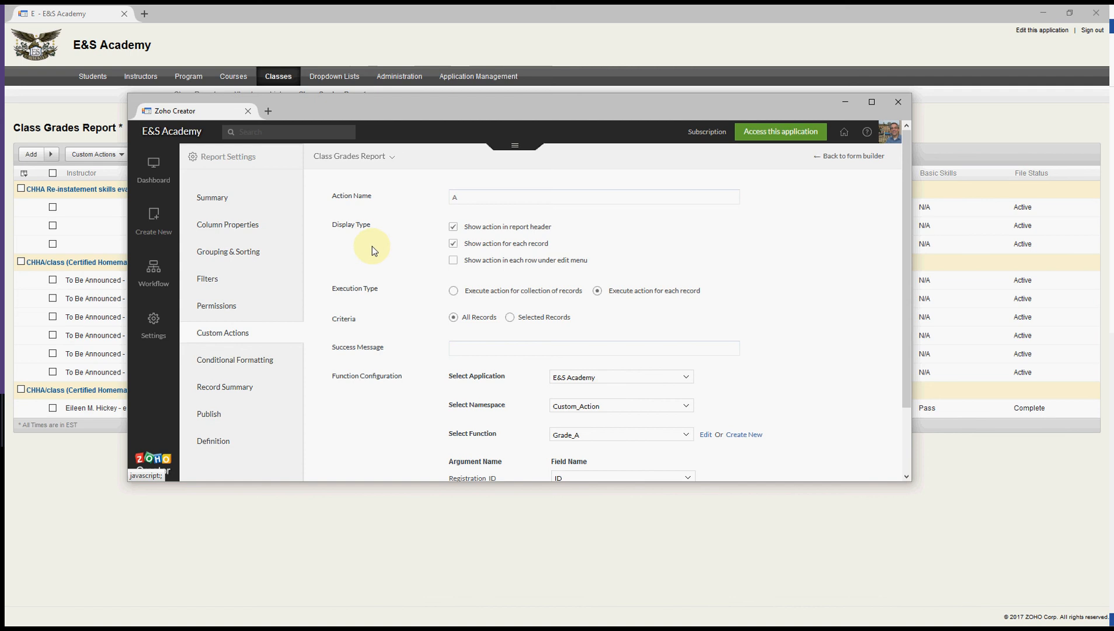
{"action": "scroll", "coordinate": [371, 246], "scroll_direction": "down", "scroll_amount": 2}
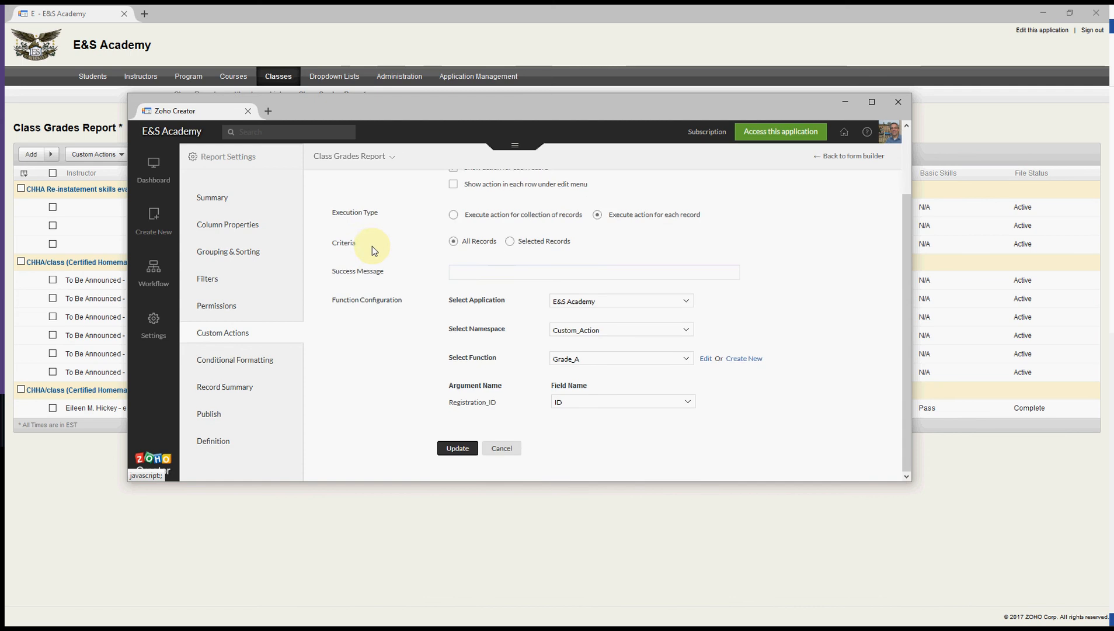
{"action": "left_click", "coordinate": [882, 101]}
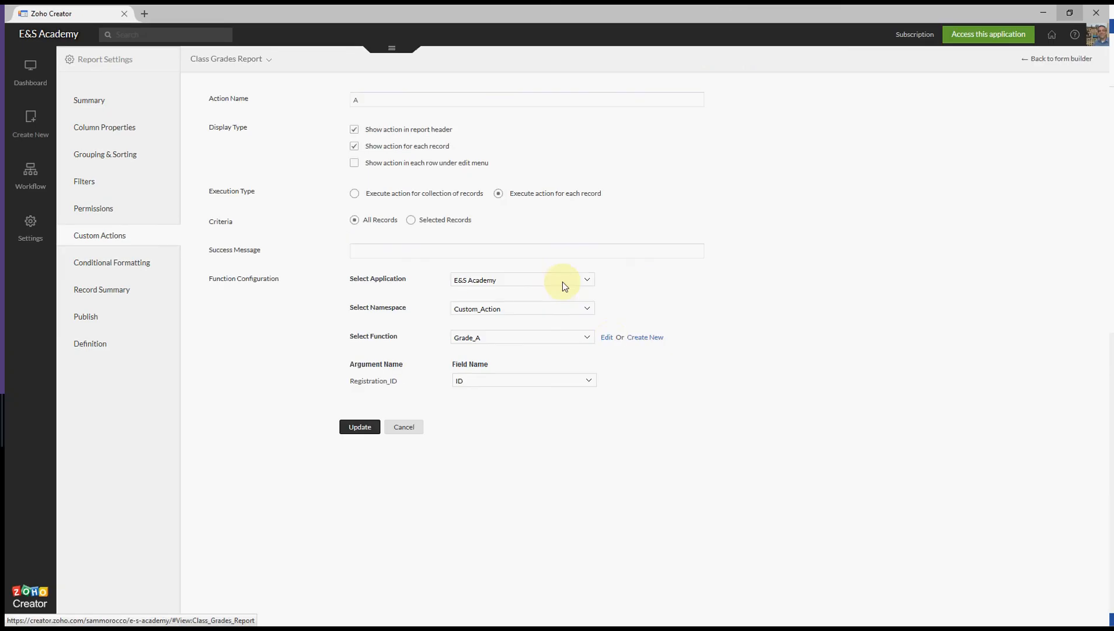
{"action": "left_click", "coordinate": [606, 338]}
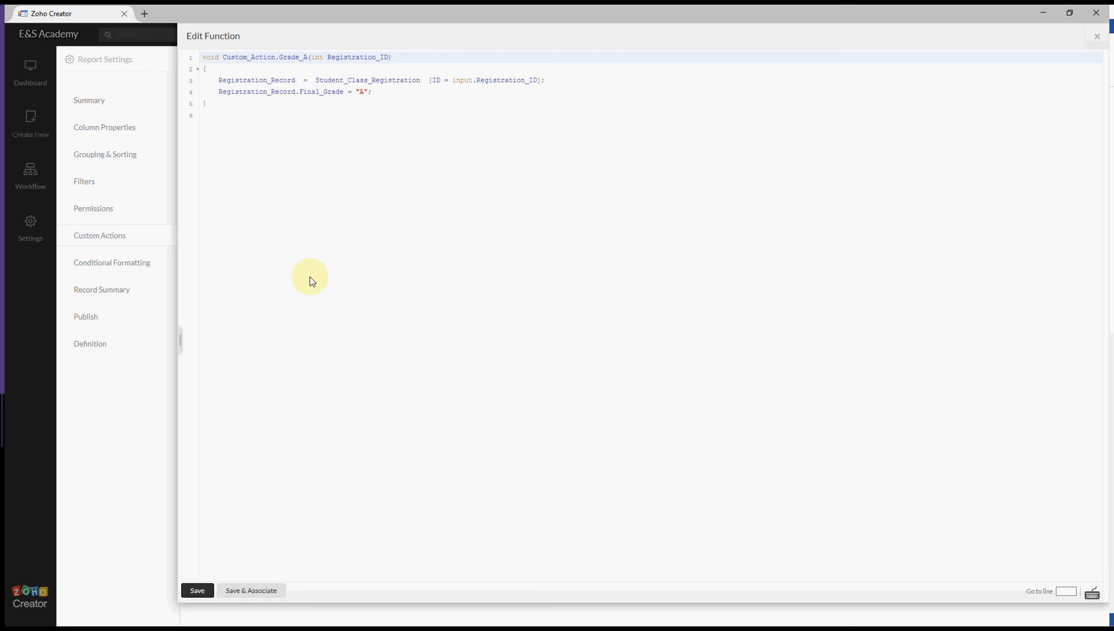
{"action": "left_click", "coordinate": [1097, 37]}
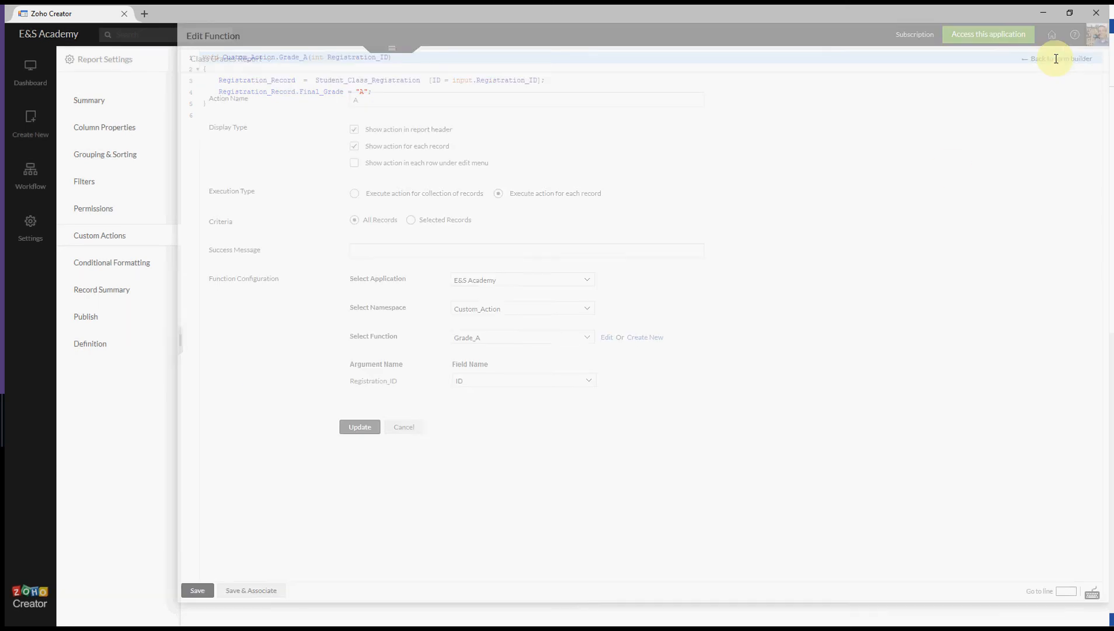
{"action": "left_click", "coordinate": [414, 428]}
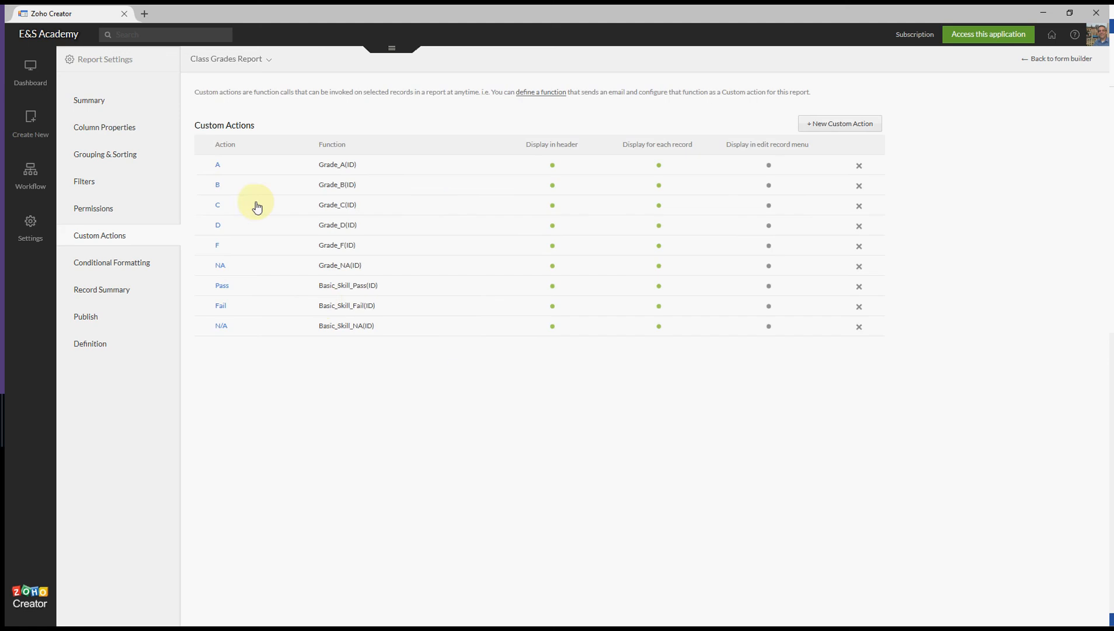
- Examine custom action B and its Grade_B function code, close the code, and return to the Modules Report's column properties
{"action": "left_click", "coordinate": [218, 186]}
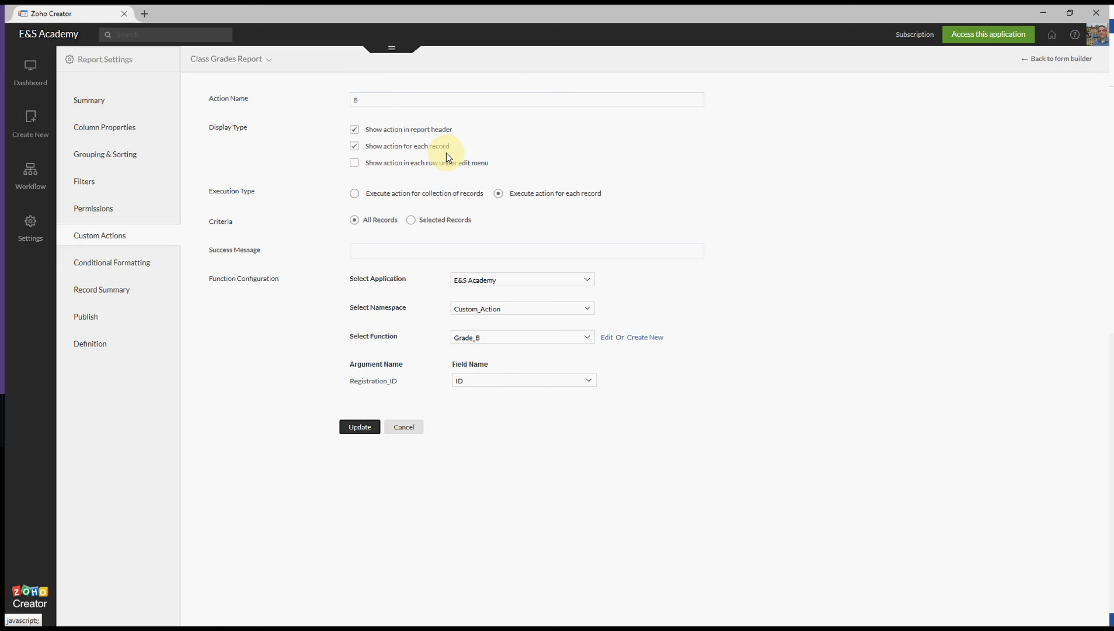
{"action": "left_click", "coordinate": [606, 339]}
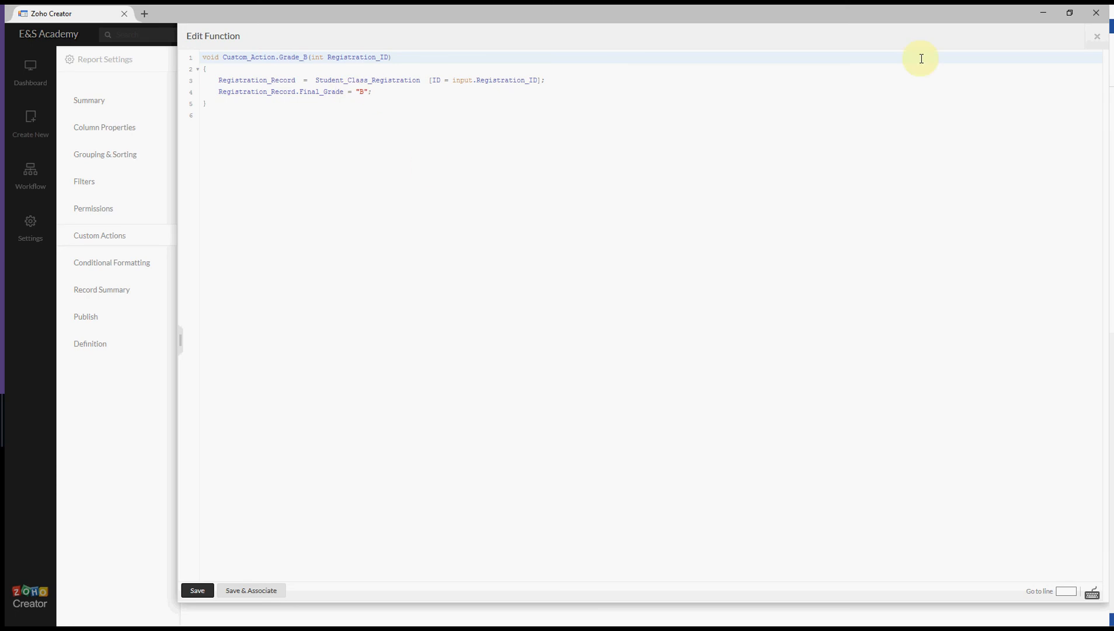
{"action": "left_click", "coordinate": [1097, 38]}
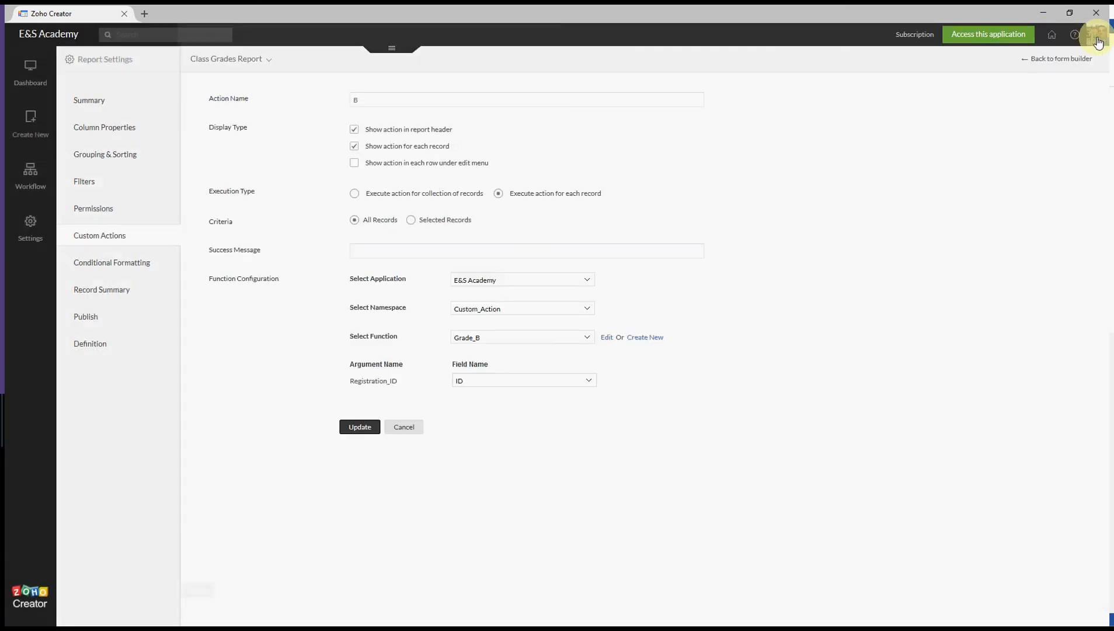
{"action": "left_click", "coordinate": [1045, 16]}
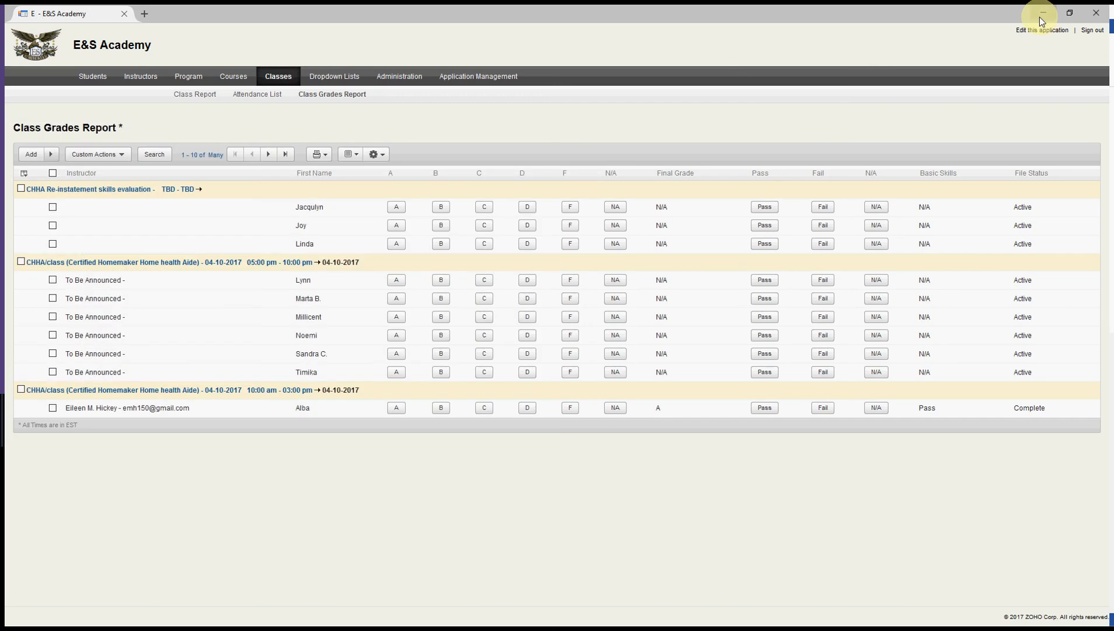
{"action": "left_click", "coordinate": [1042, 17]}
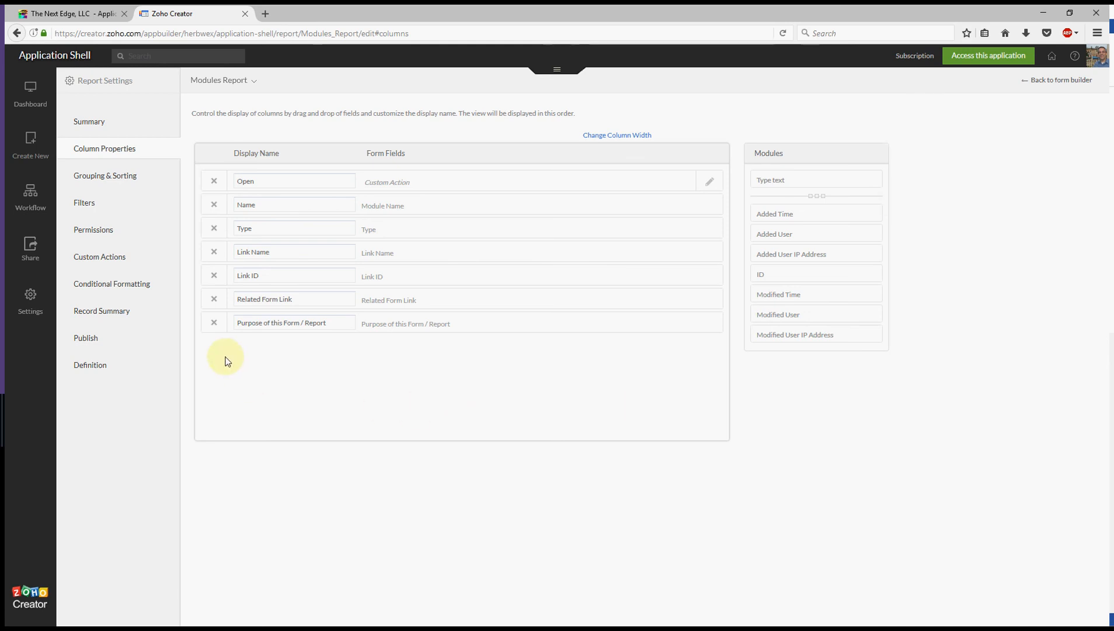
- Review the Modules Report's custom actions, and examine the View_Module function code in the application's workflow functions in a new browser tab
{"action": "left_click", "coordinate": [98, 258]}
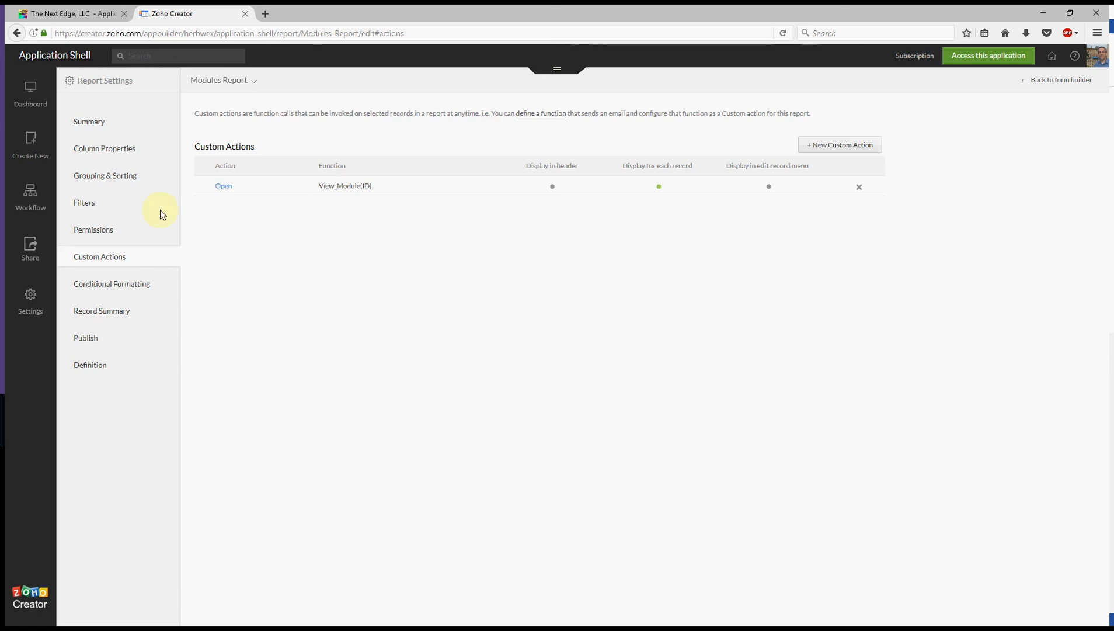
{"action": "left_click", "coordinate": [31, 203]}
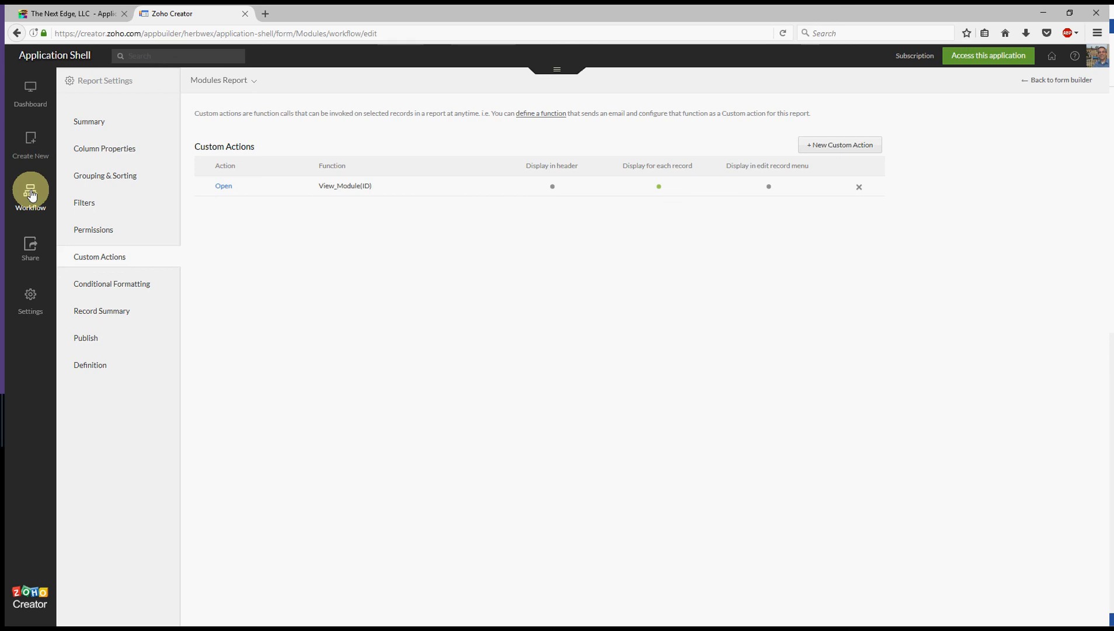
{"action": "right_click", "coordinate": [32, 196]}
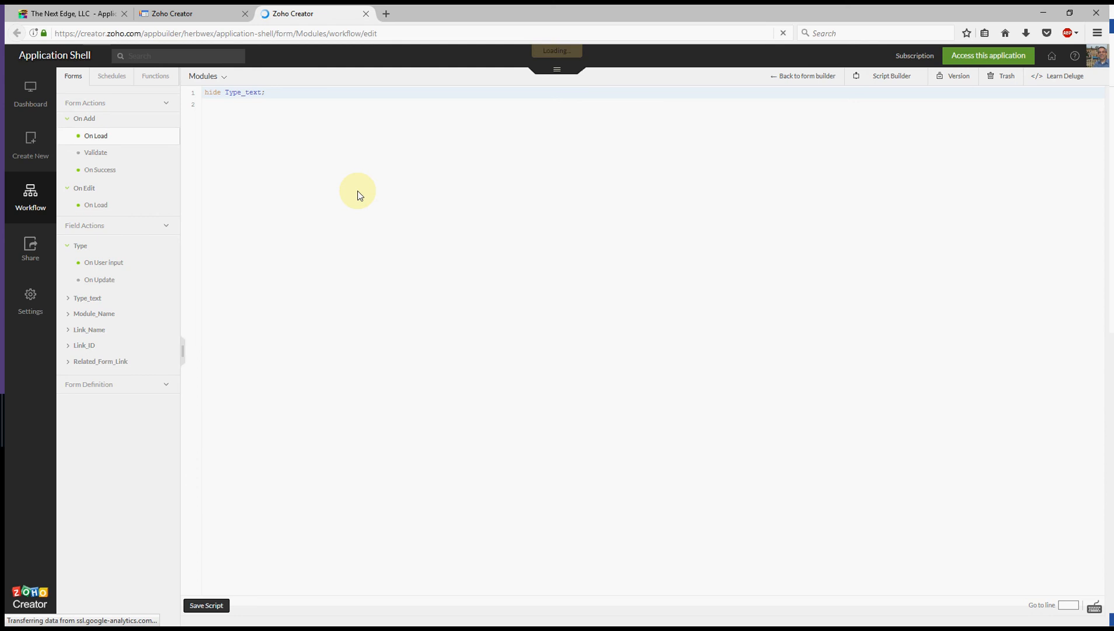
{"action": "left_click", "coordinate": [166, 83]}
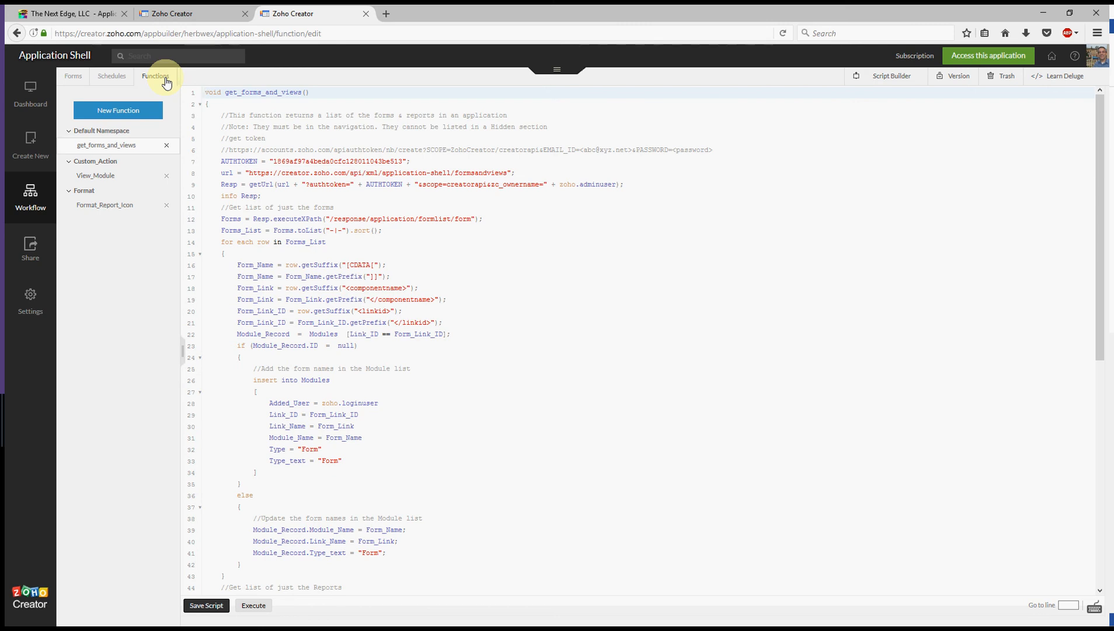
{"action": "left_click", "coordinate": [106, 175]}
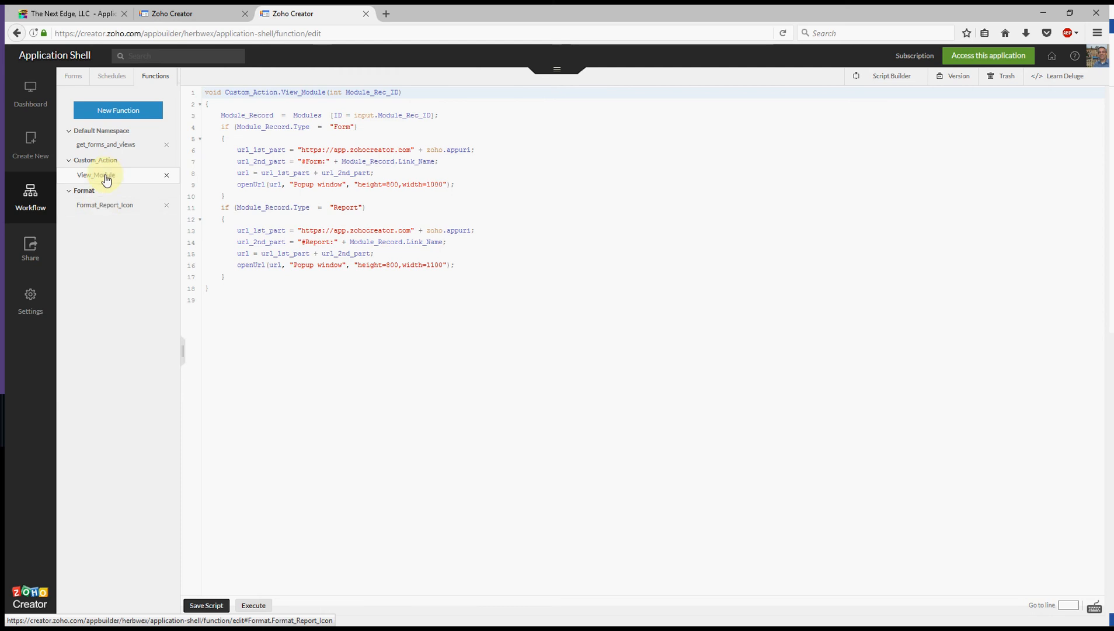
{"action": "left_click", "coordinate": [124, 111]}
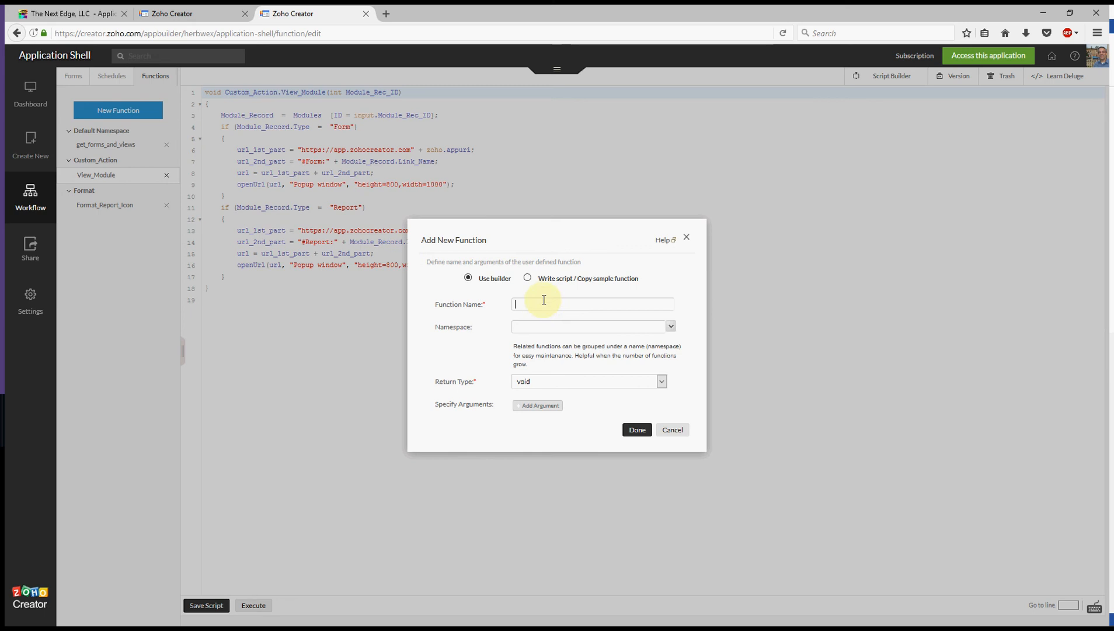
{"action": "type", "text": "xyz"}
{"action": "left_click", "coordinate": [670, 327]}
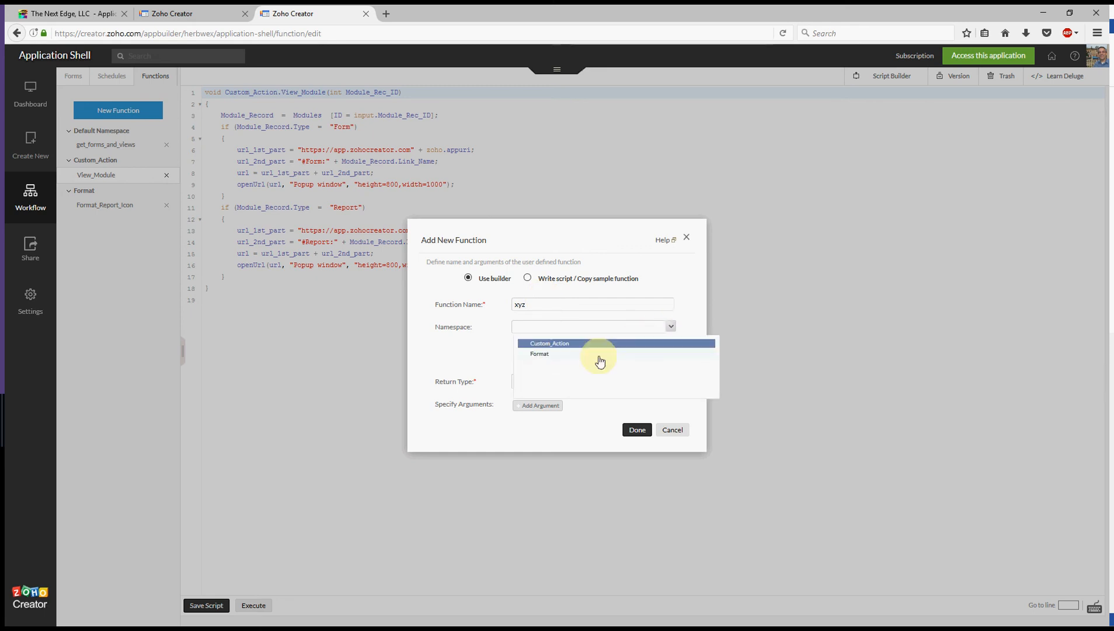
{"action": "left_click", "coordinate": [544, 328]}
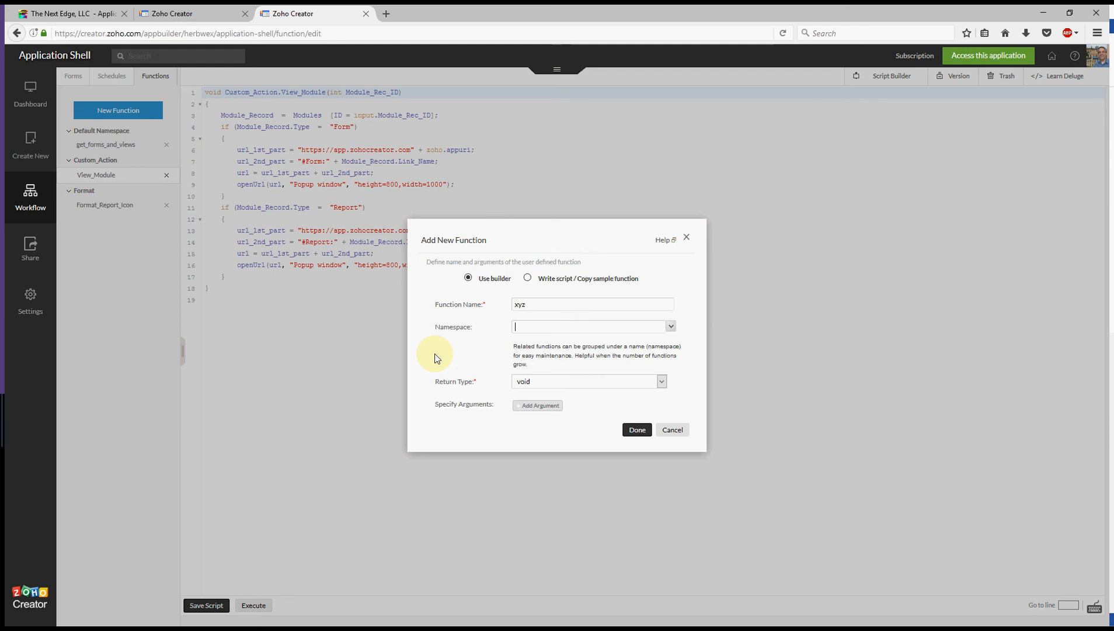
{"action": "left_click", "coordinate": [675, 435]}
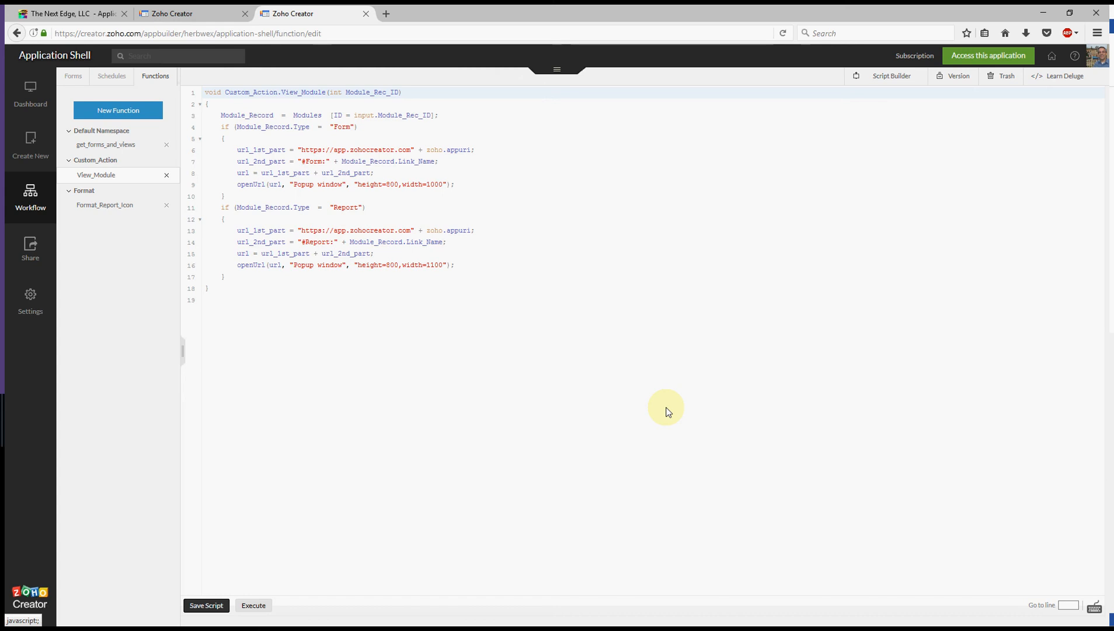